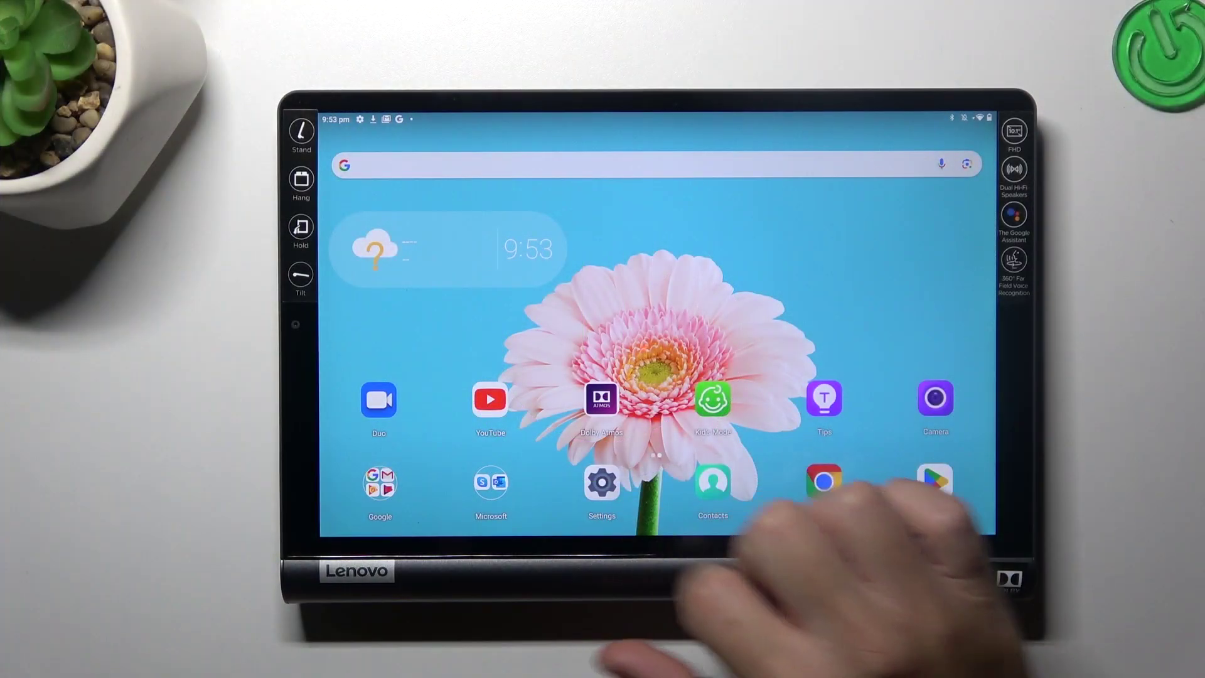
Step: Change the camera's picture size to 5 M pixels (4:3) and return to the viewfinder
{"action": "left_click", "coordinate": [935, 397]}
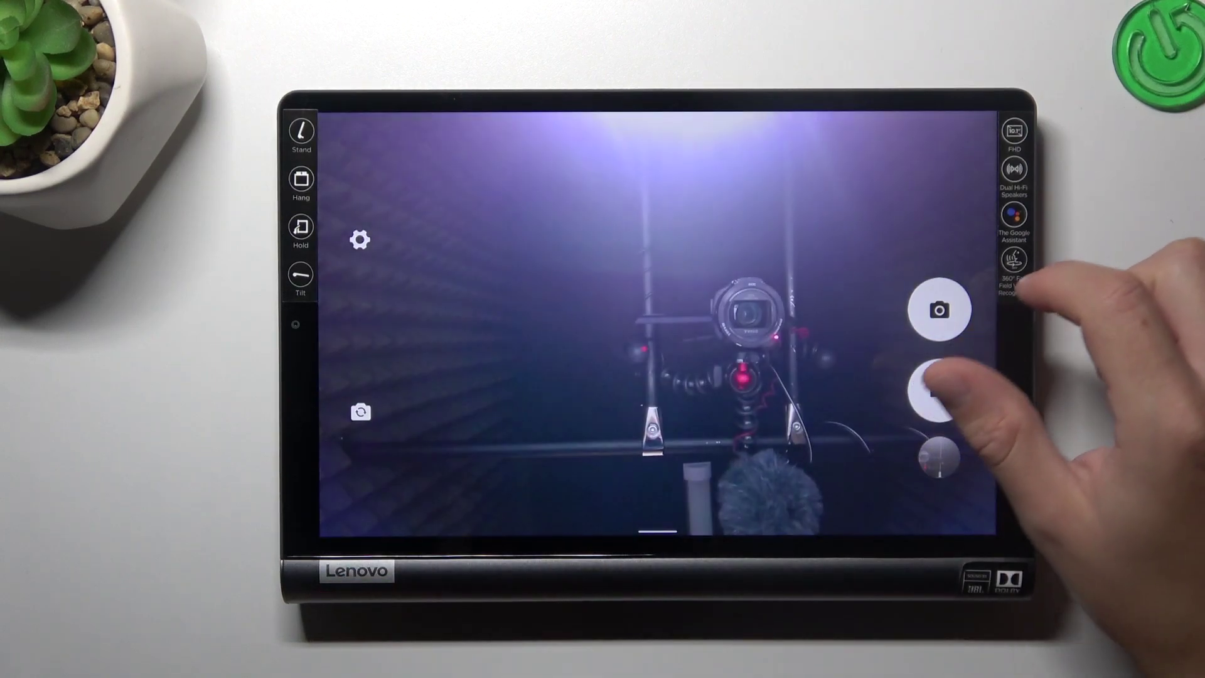
{"action": "left_click", "coordinate": [360, 239]}
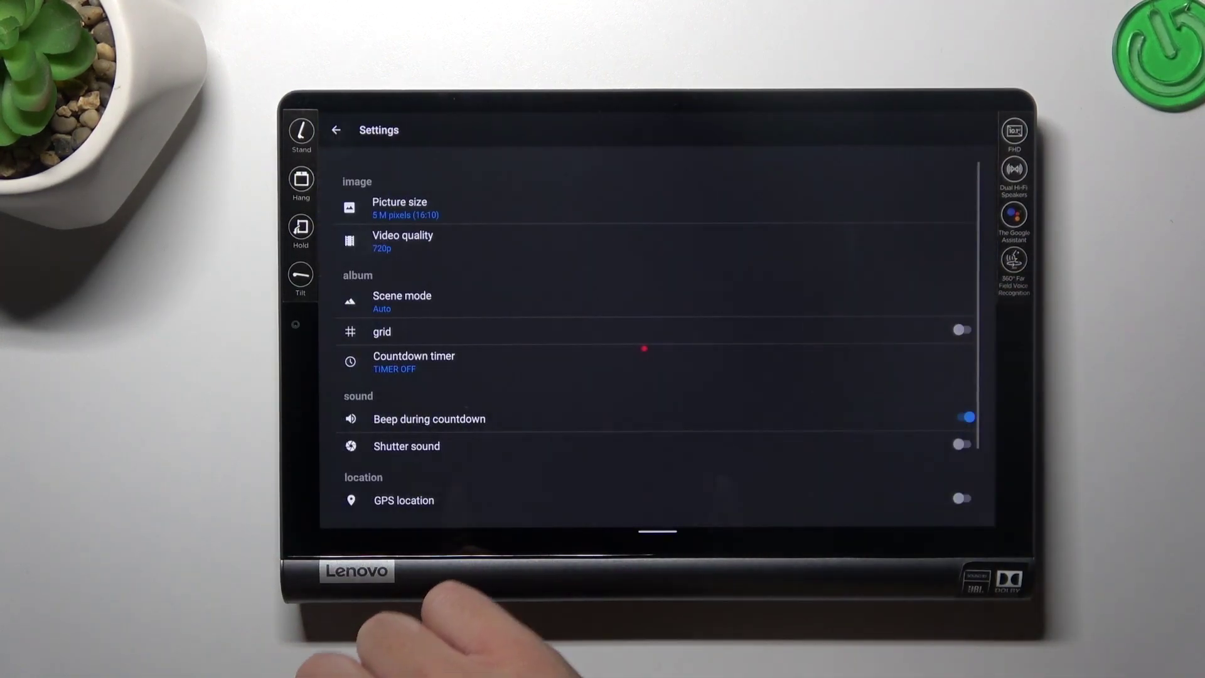
{"action": "left_click", "coordinate": [405, 207]}
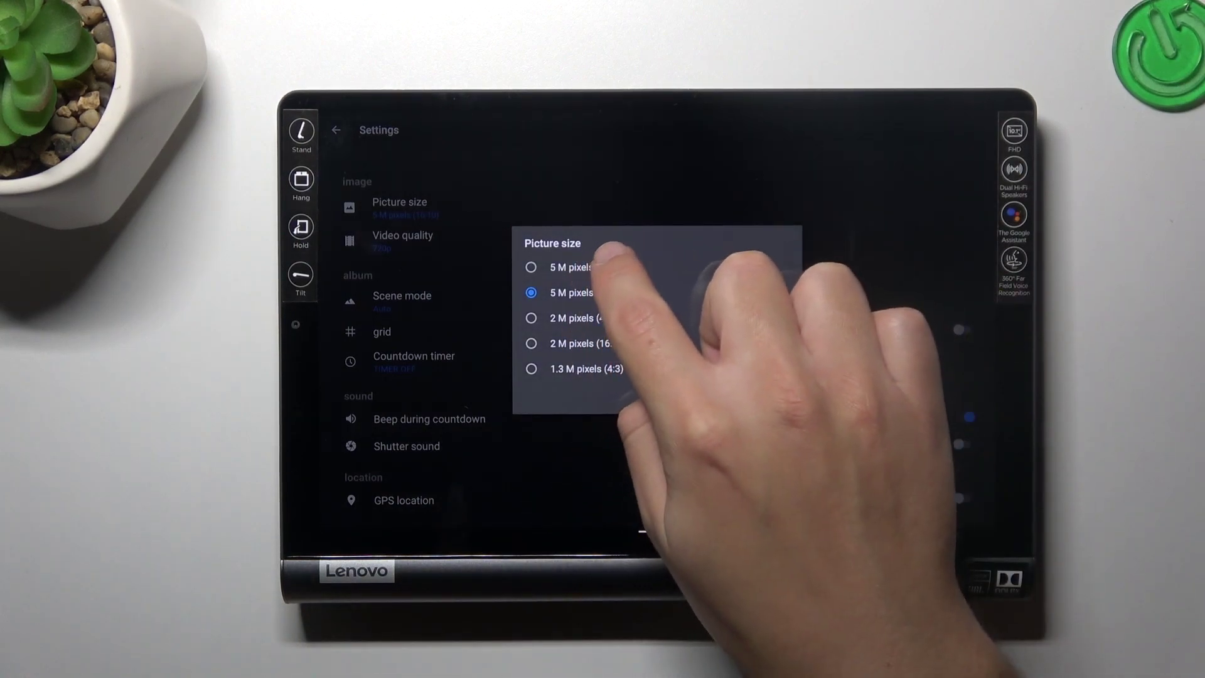
{"action": "left_click", "coordinate": [565, 268]}
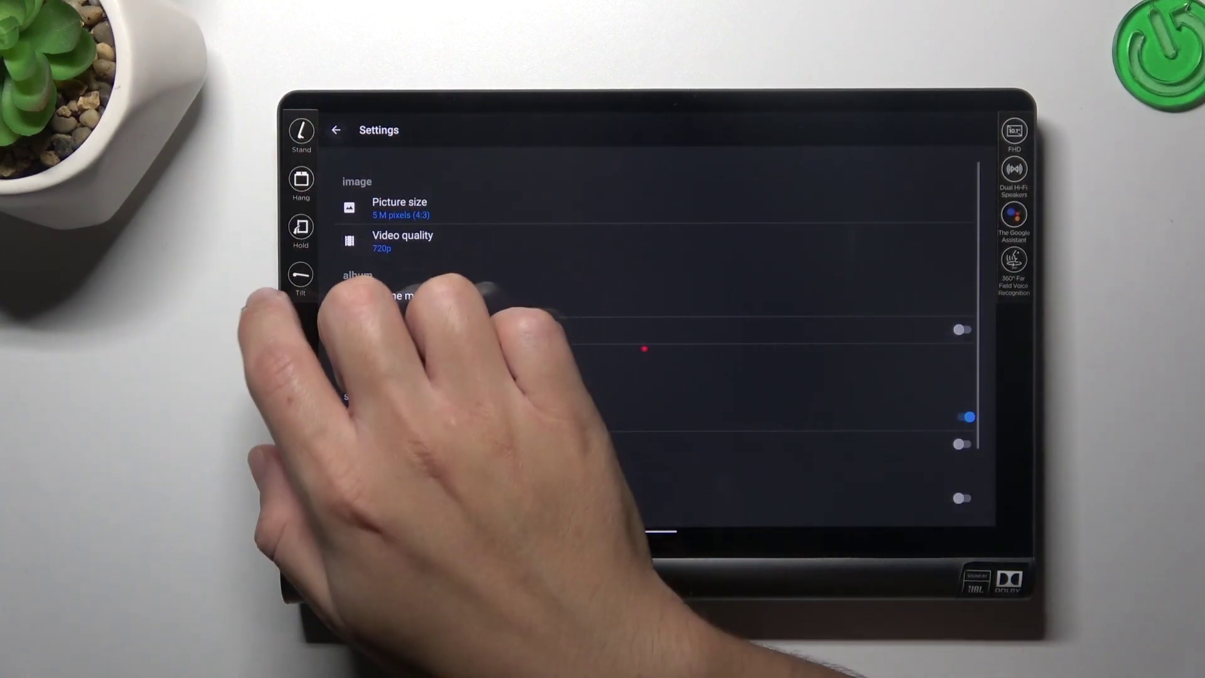
{"action": "left_click", "coordinate": [336, 131]}
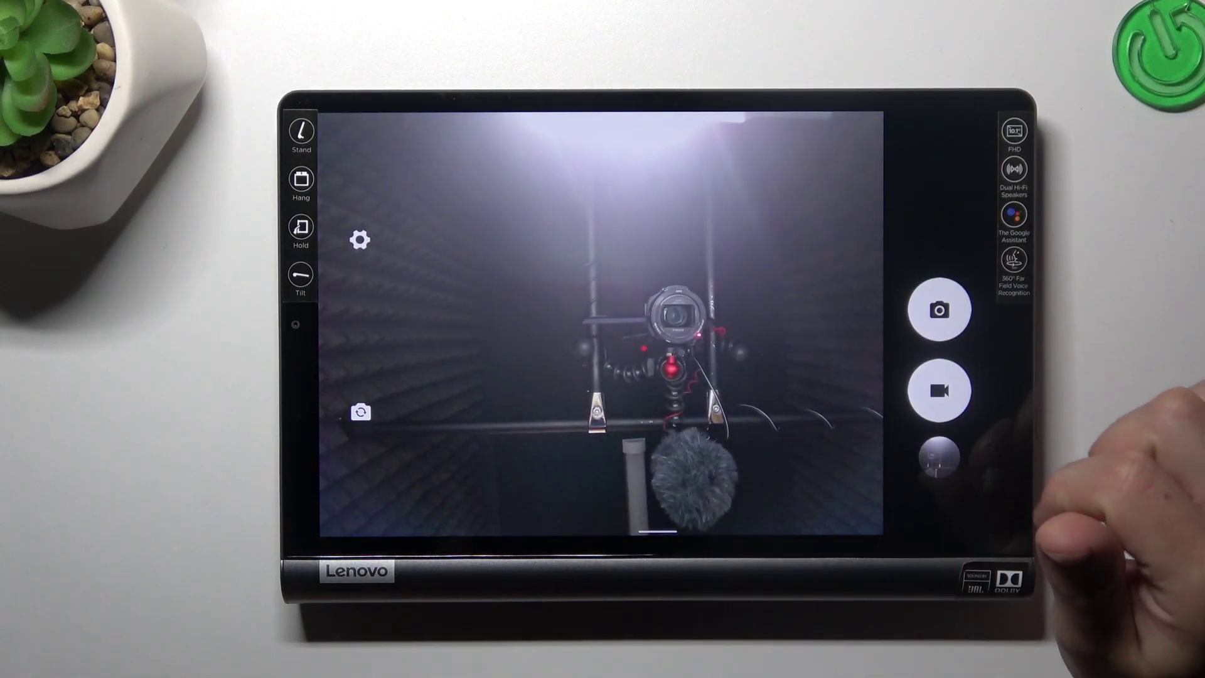
Step: View the latest 4:3 photo full screen, compare with the wider 16:10 shot, then return to it
{"action": "left_click_drag", "start_coordinate": [979, 443], "coordinate": [889, 504]}
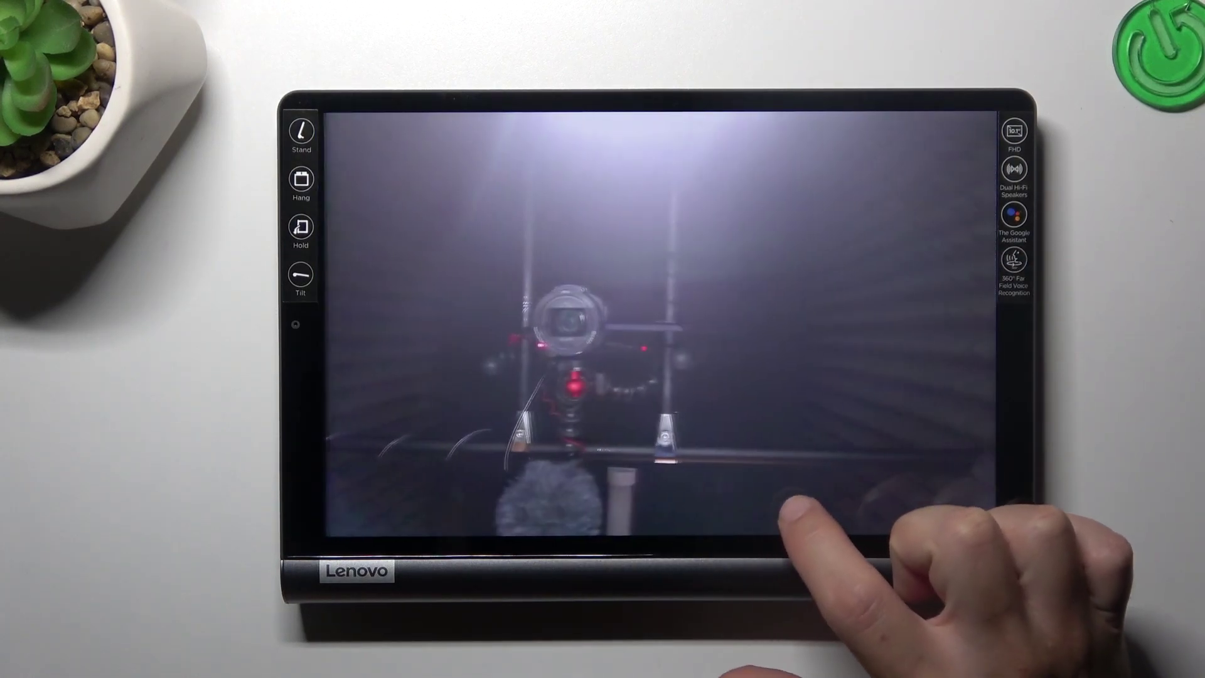
{"action": "left_click", "coordinate": [800, 506]}
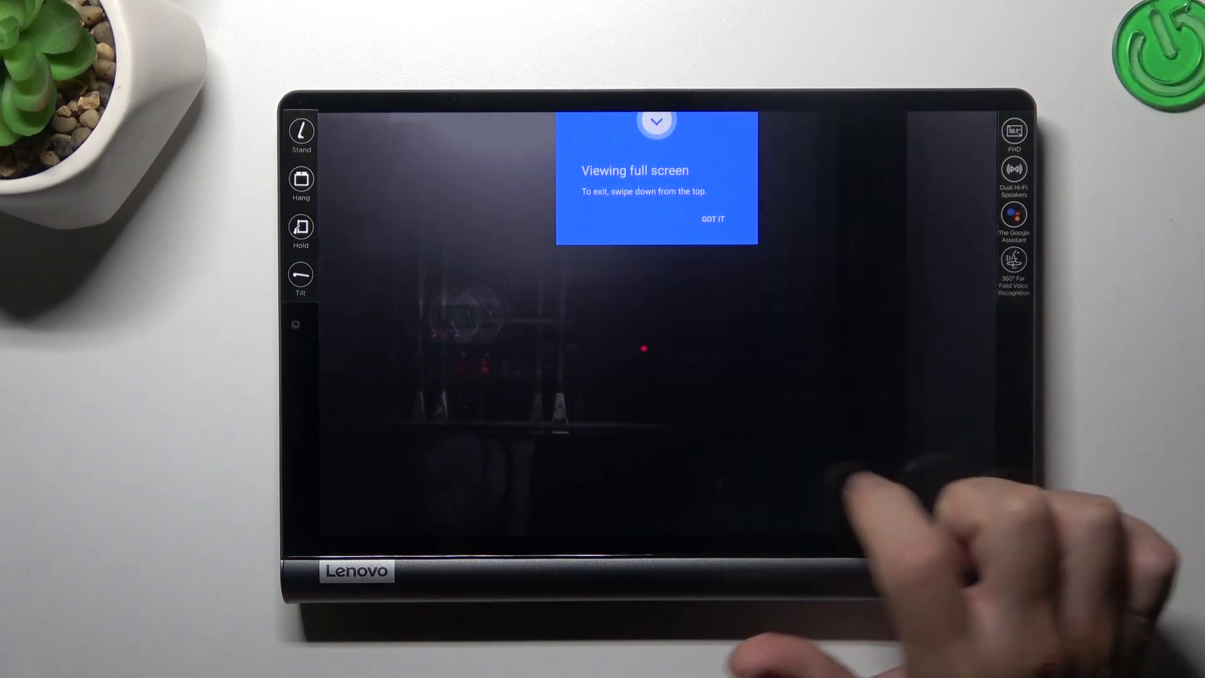
{"action": "left_click", "coordinate": [848, 418]}
{"action": "left_click_drag", "start_coordinate": [807, 396], "coordinate": [659, 405]}
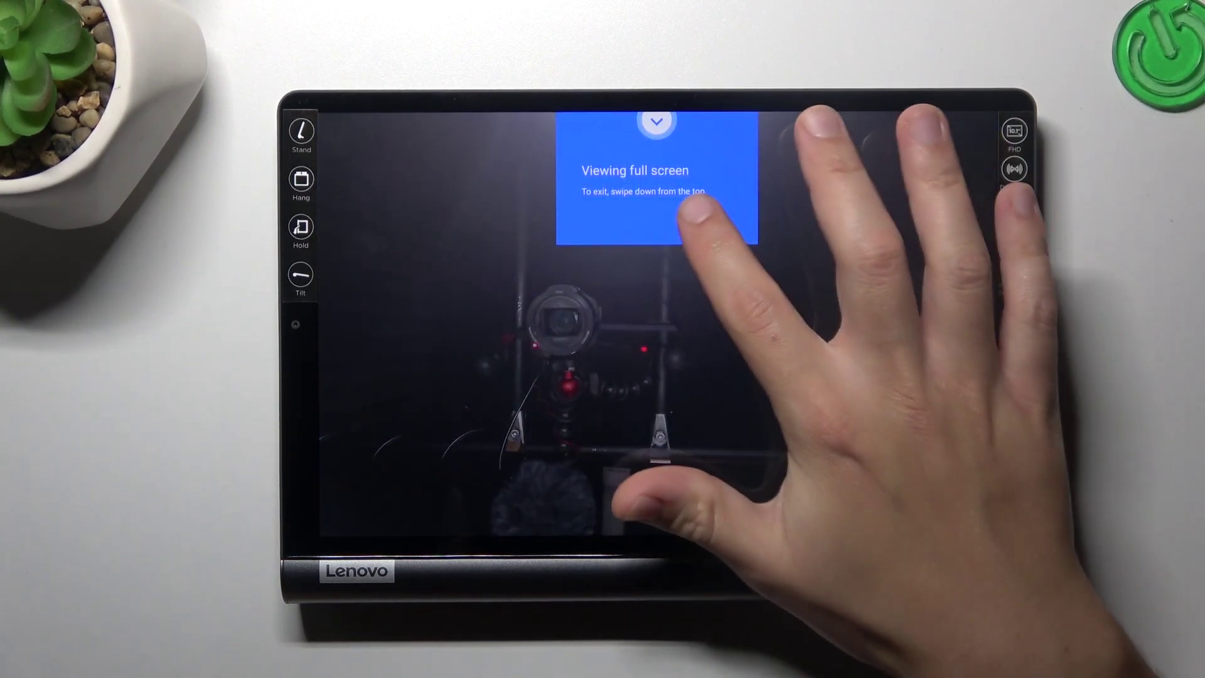
{"action": "left_click", "coordinate": [707, 217]}
{"action": "left_click_drag", "start_coordinate": [951, 429], "coordinate": [1112, 467]}
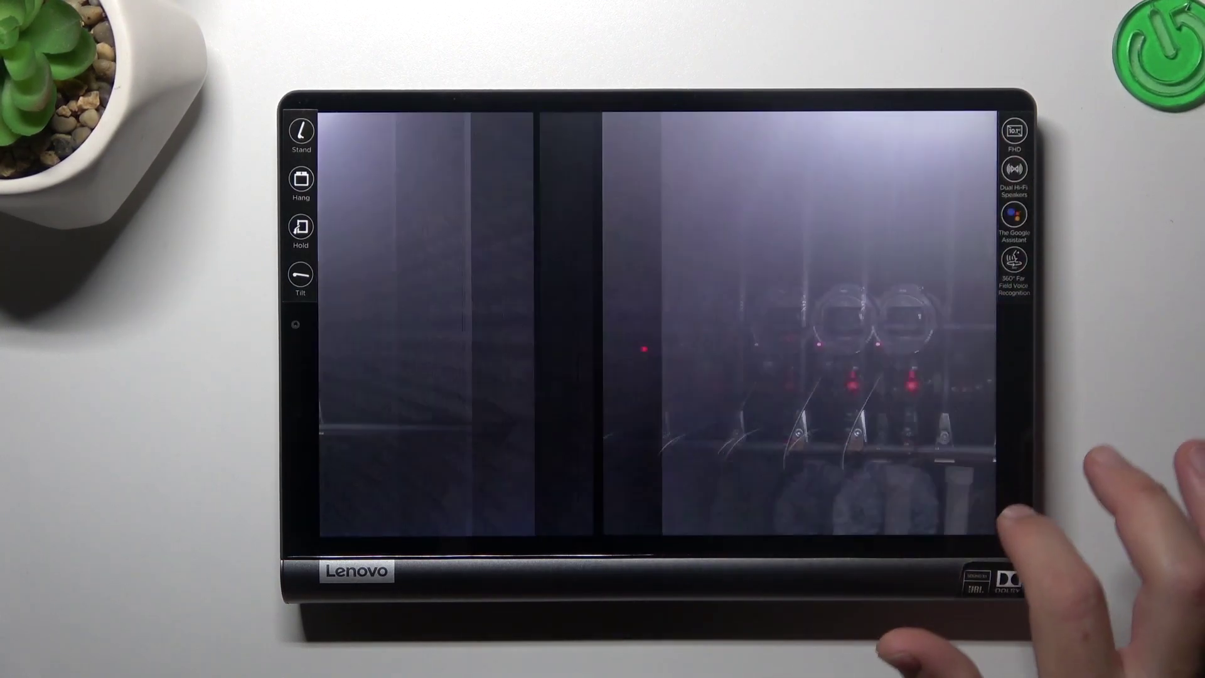